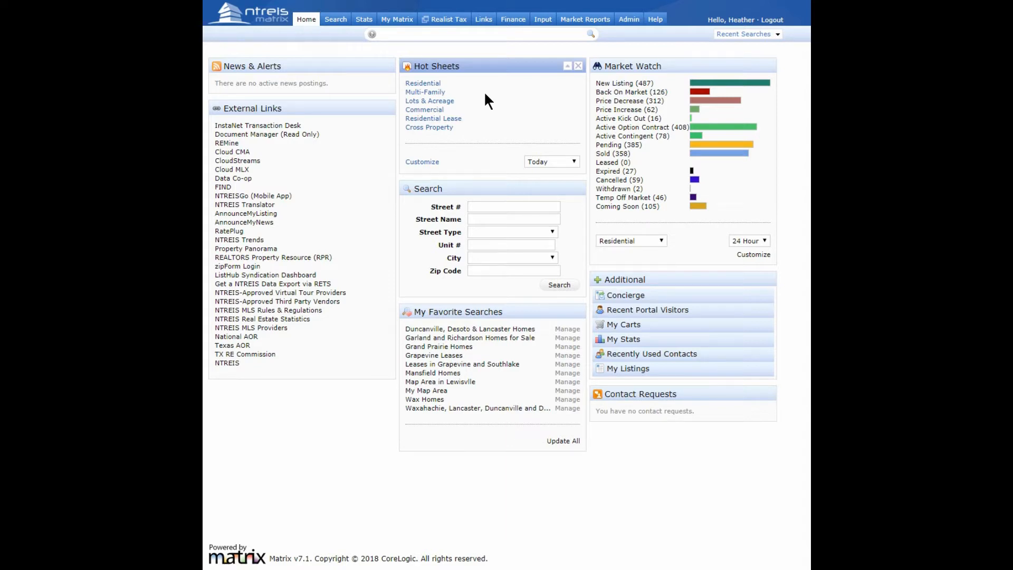
Step: Run the Residential hot sheet from the home page with the time range set to Today
left_click(307, 20)
left_click_drag(479, 68, 500, 68)
left_click(550, 168)
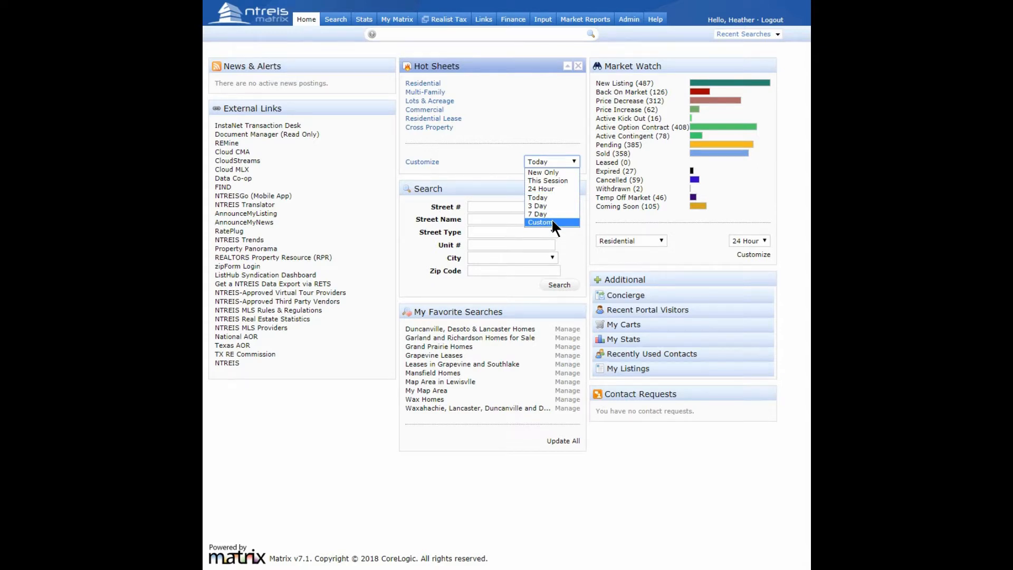
left_click(553, 197)
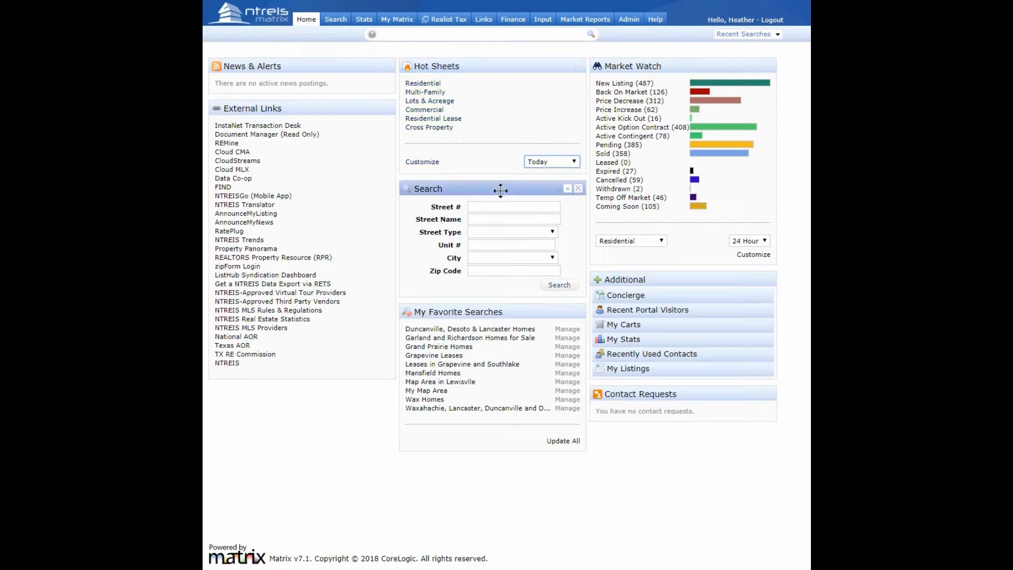
left_click(430, 86)
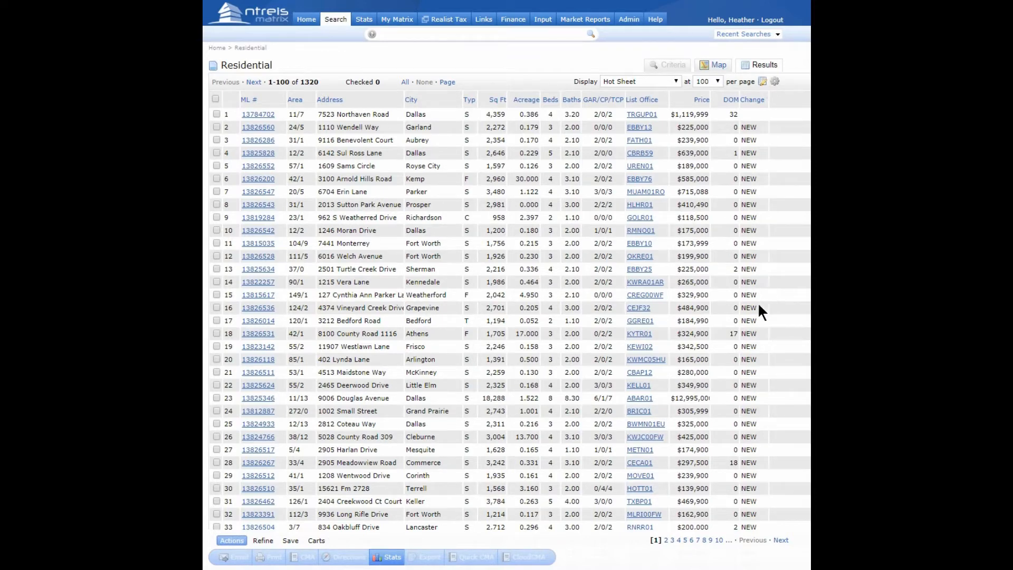
Step: Go to page 4 of the residential hot sheet results and examine the back-on-market and price-decrease listings
left_click(672, 541)
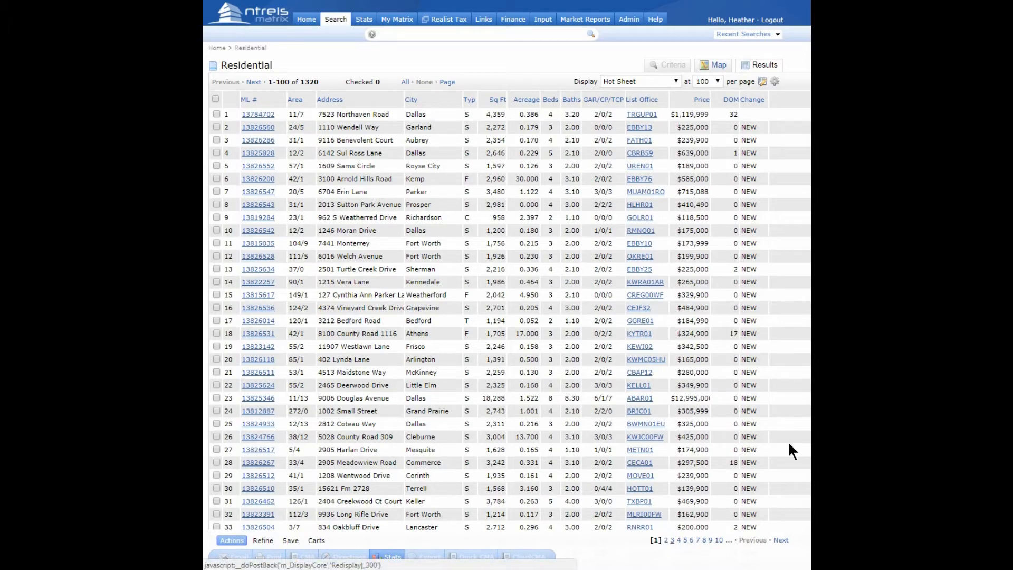
left_click(678, 540)
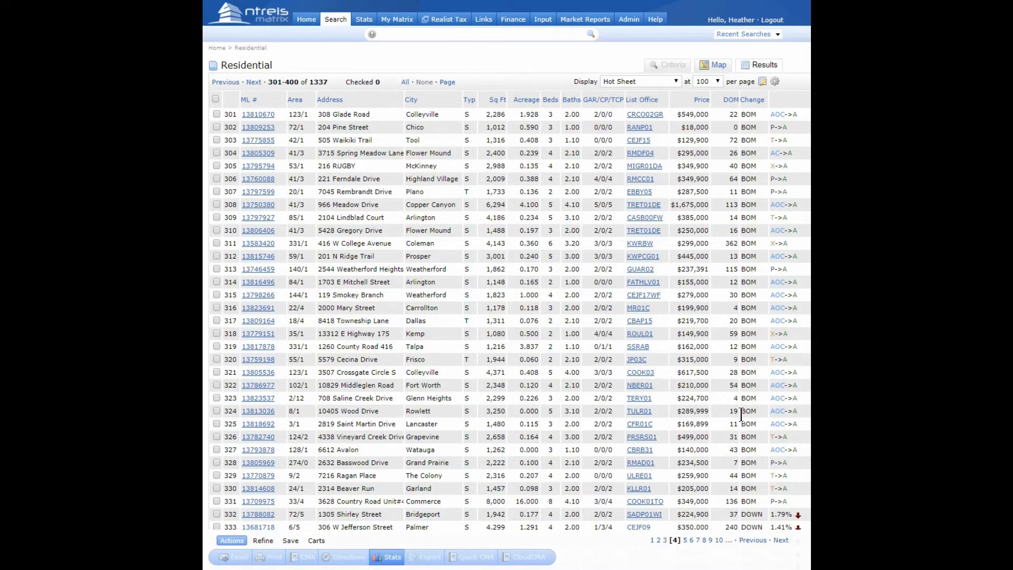
scroll(740, 414, "down", 3)
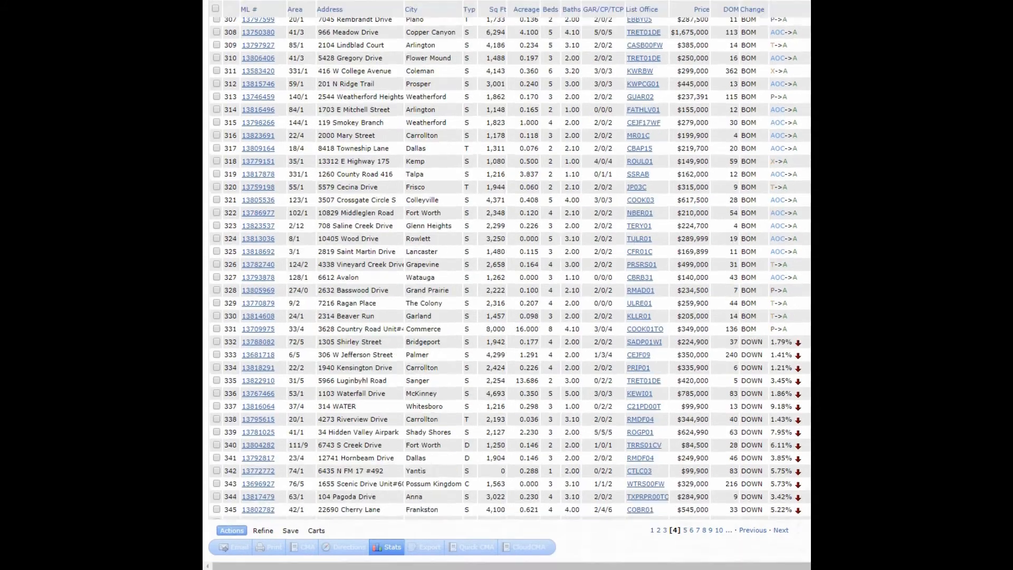
scroll(510, 269, "down", 3)
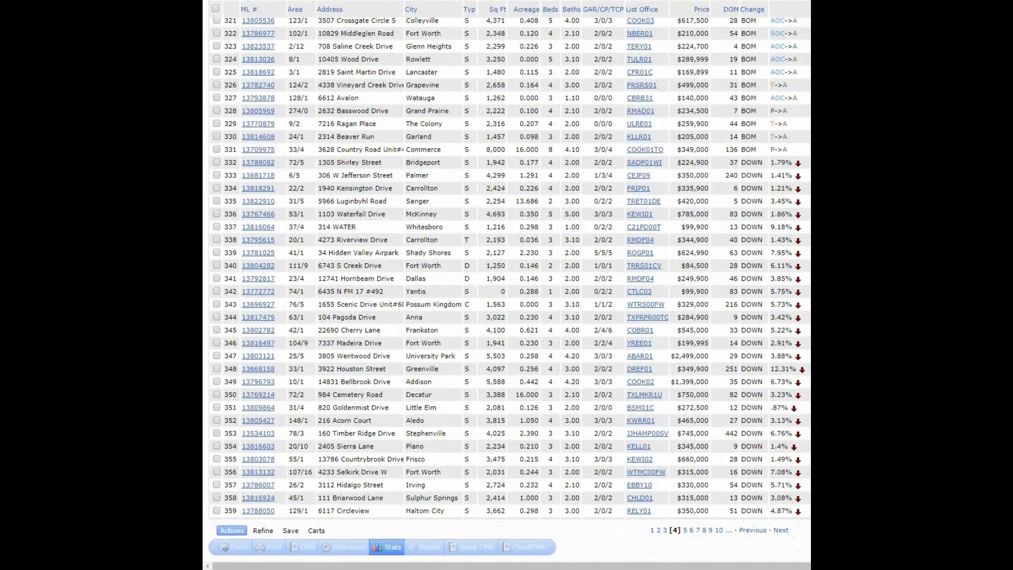
left_click(756, 175)
scroll(509, 269, "down", 5)
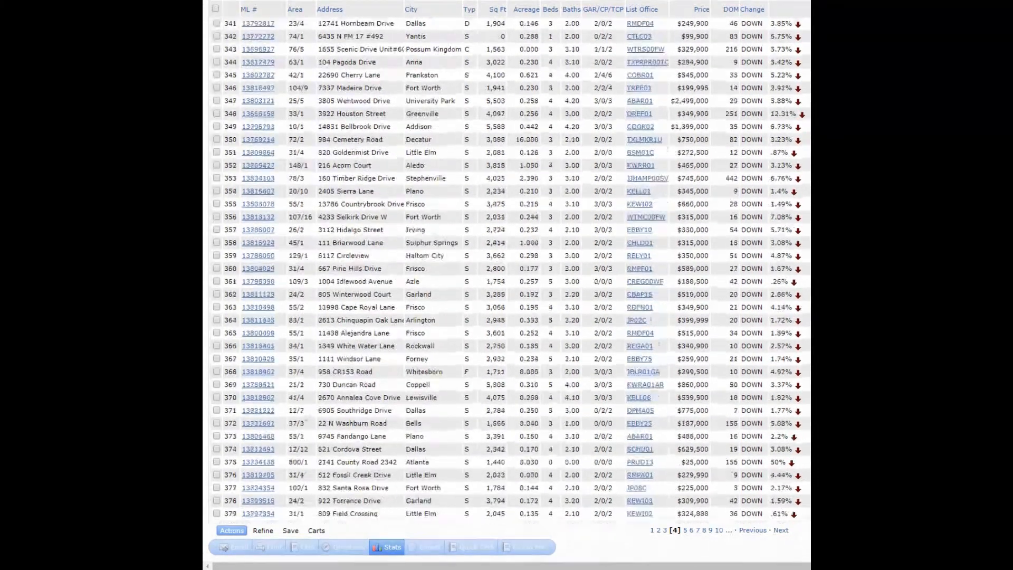
scroll(720, 441, "down", 7)
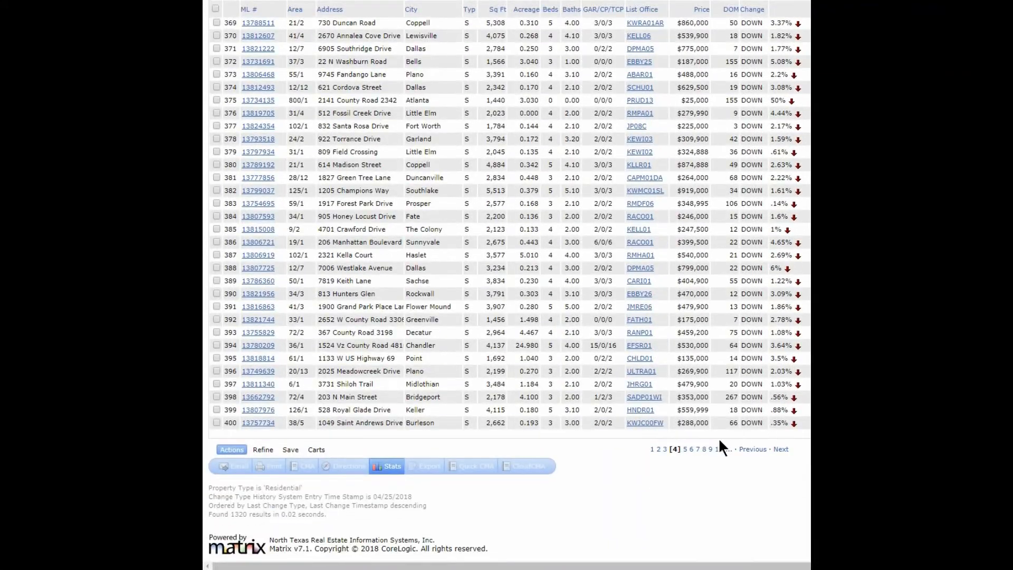
Step: Review the change types of the listings on pages 5 and 6 of the residential results
left_click(685, 450)
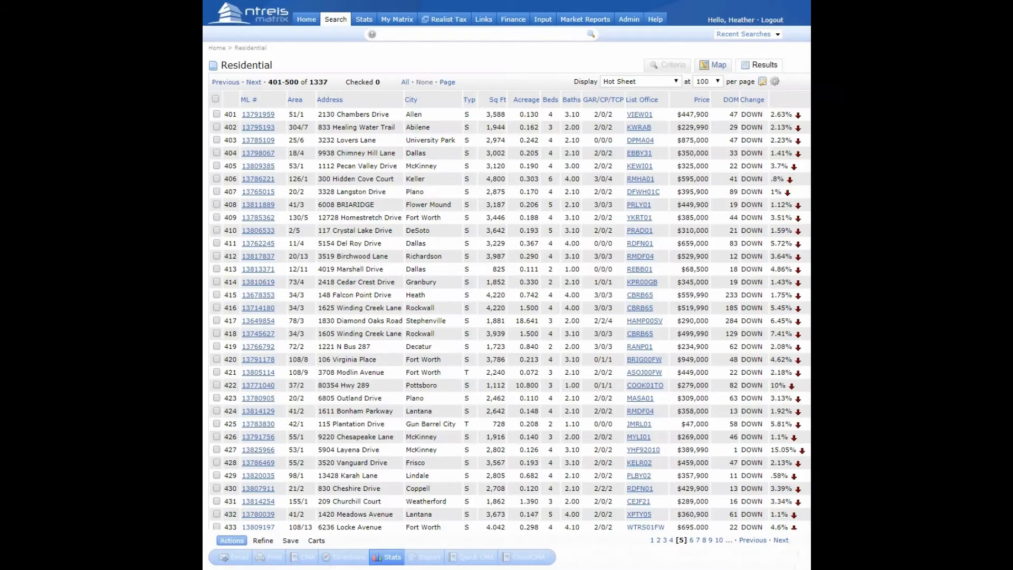
scroll(506, 285, "down", 10)
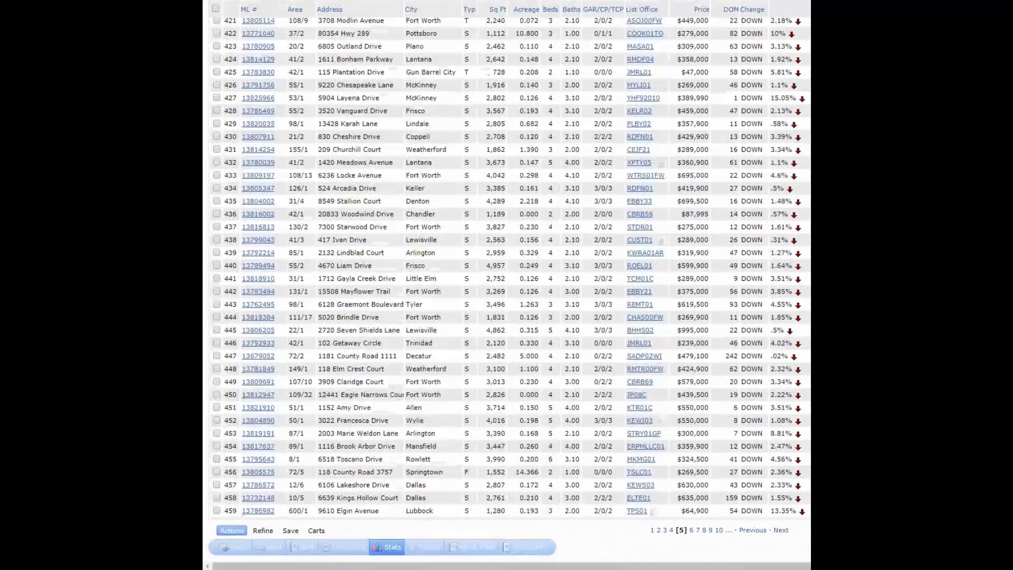
scroll(506, 285, "down", 8)
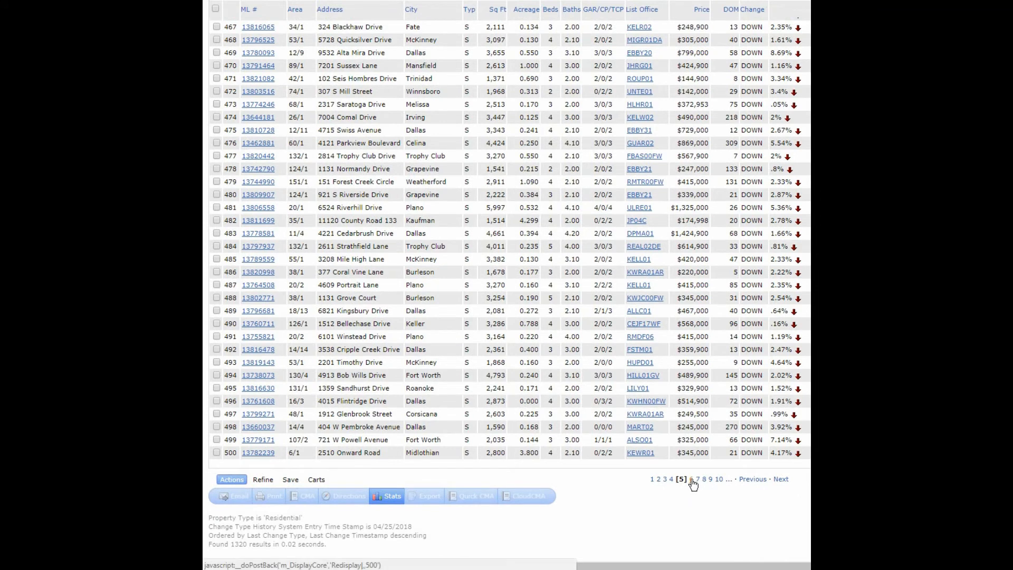
left_click(691, 479)
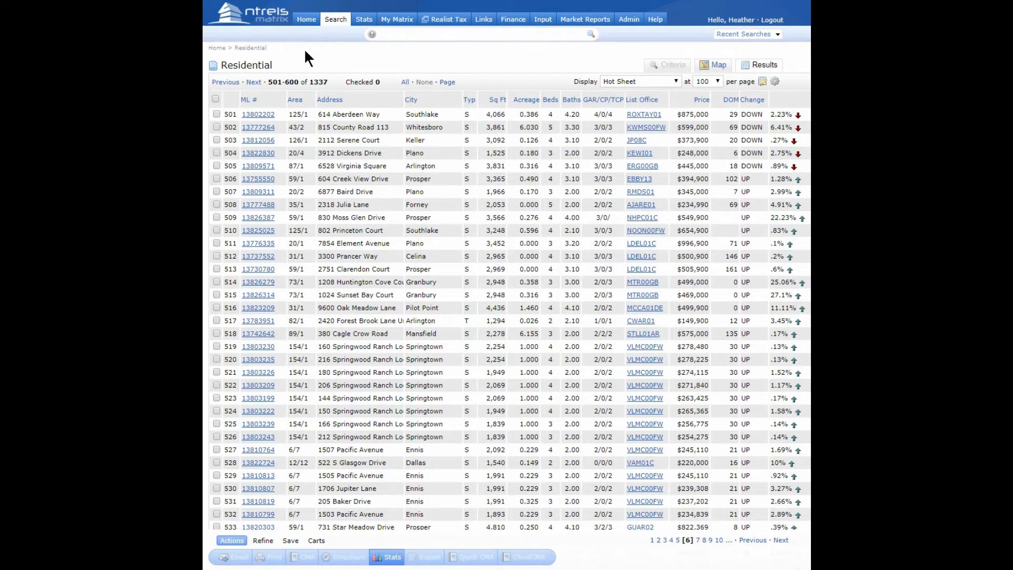
Step: Return to the home page's hot sheet customization and add a Residential hot sheet named Ellis County
left_click(306, 21)
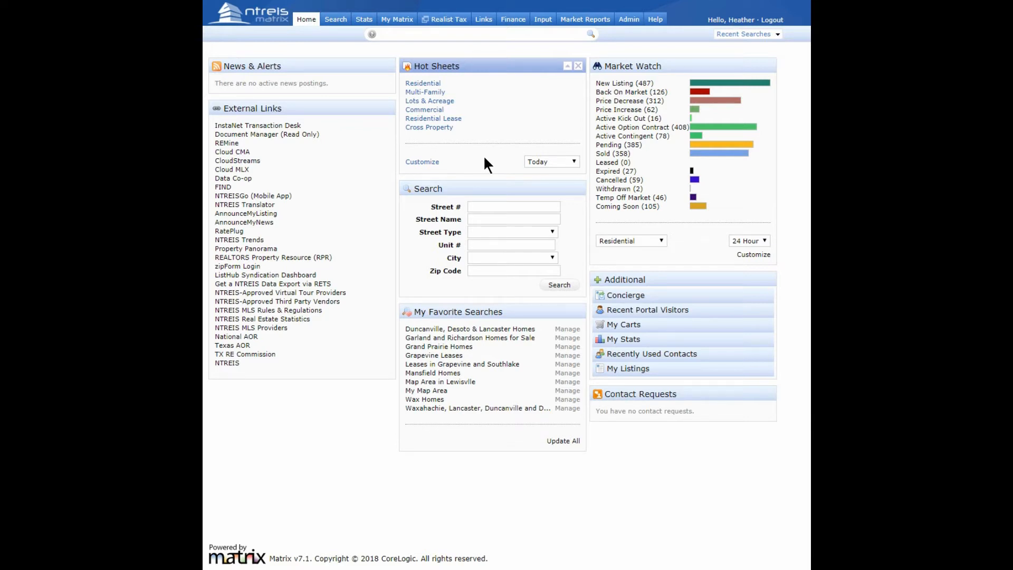
left_click(424, 163)
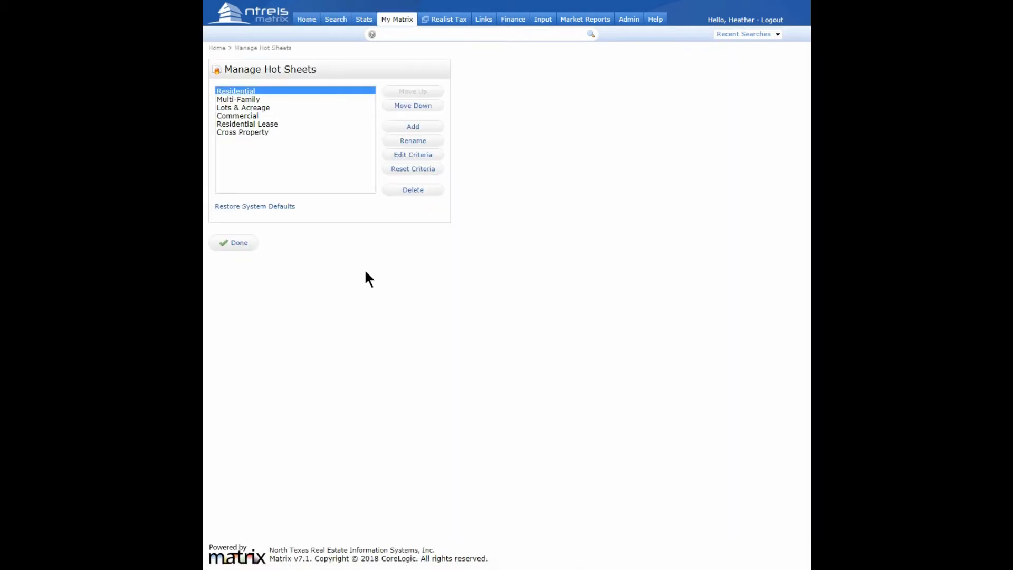
left_click(416, 129)
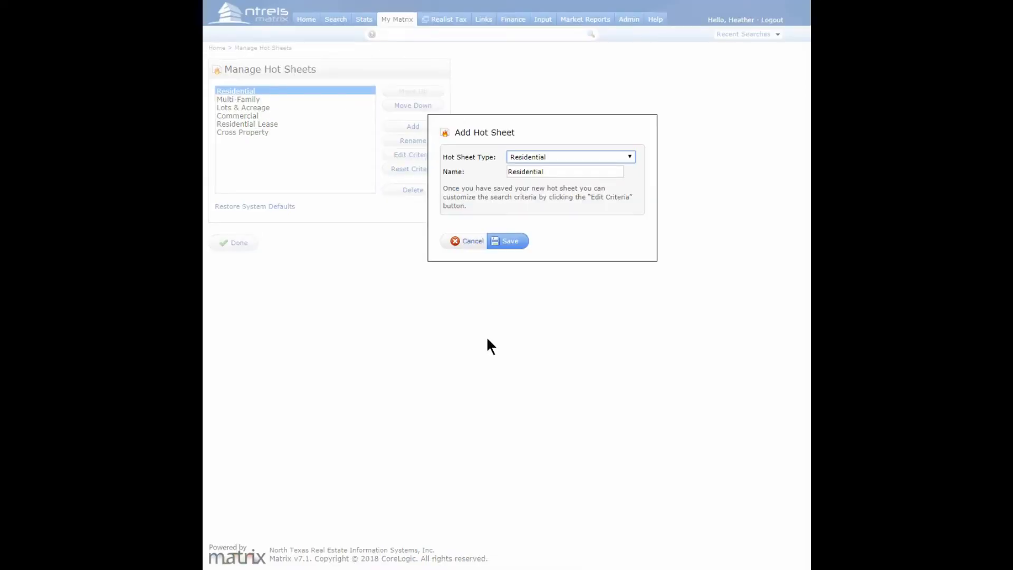
left_click(564, 158)
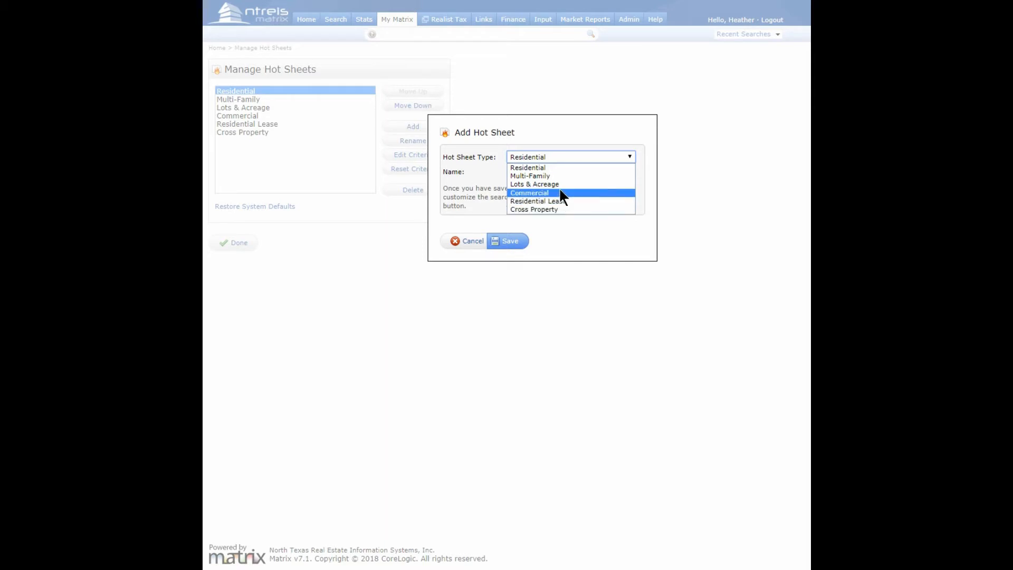
left_click(553, 168)
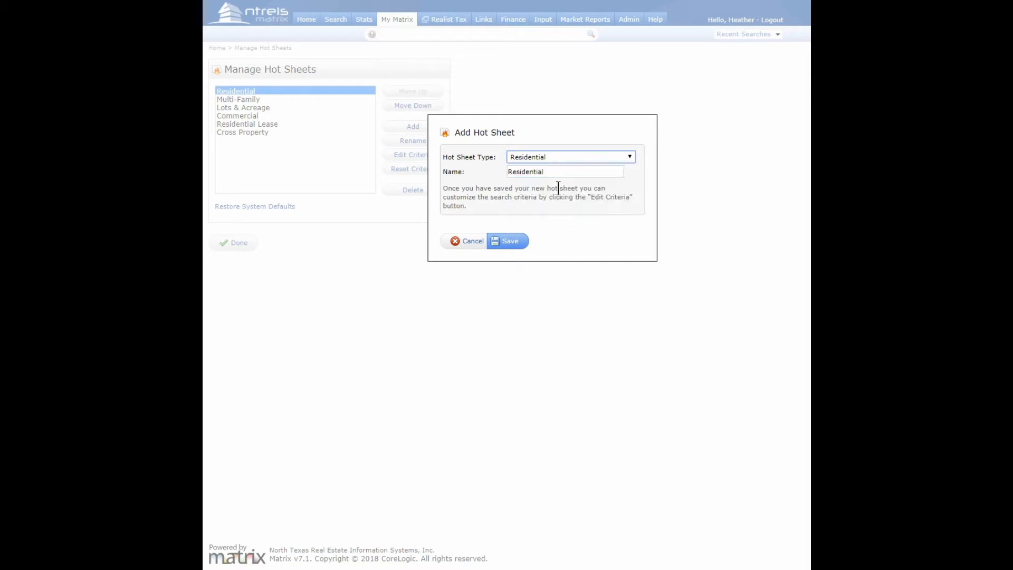
left_click_drag(557, 172, 489, 174)
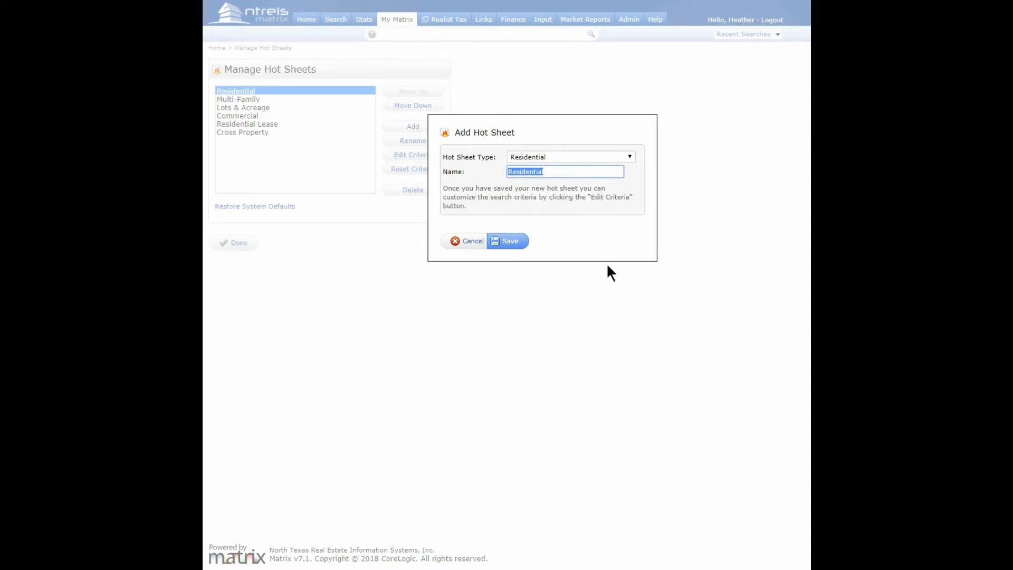
type("Ellis county")
left_click(517, 243)
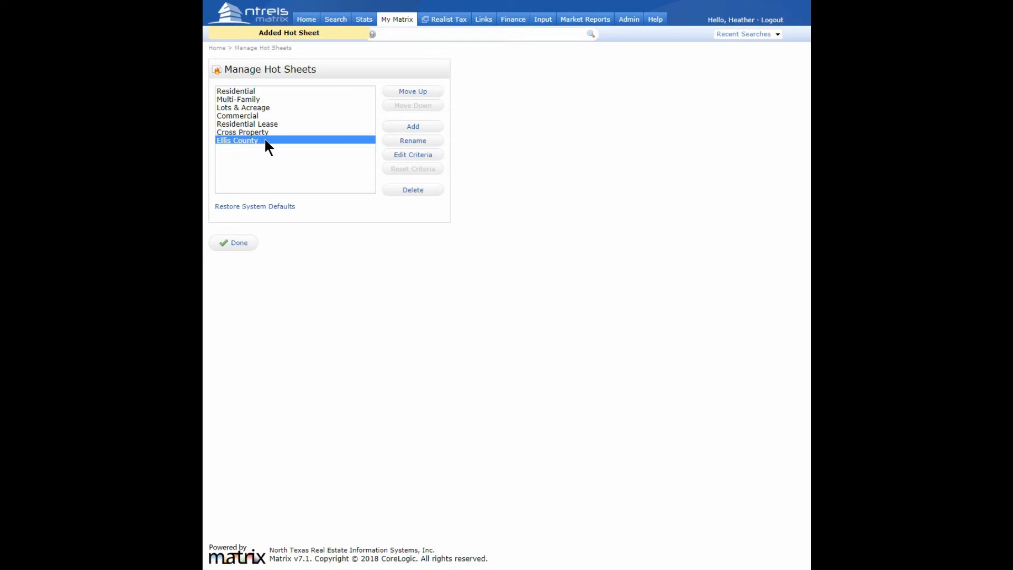
Step: Set the Ellis County hot sheet's change types to New Listing, Back On Market, Price Decrease, Price Increase, Active and Coming Soon
left_click(417, 158)
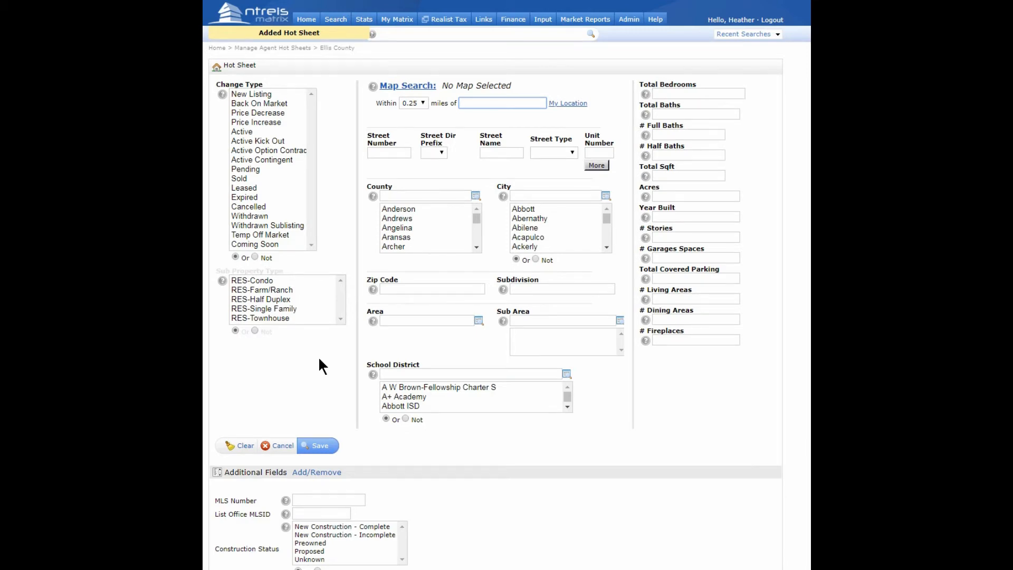
scroll(319, 365, "down", 1)
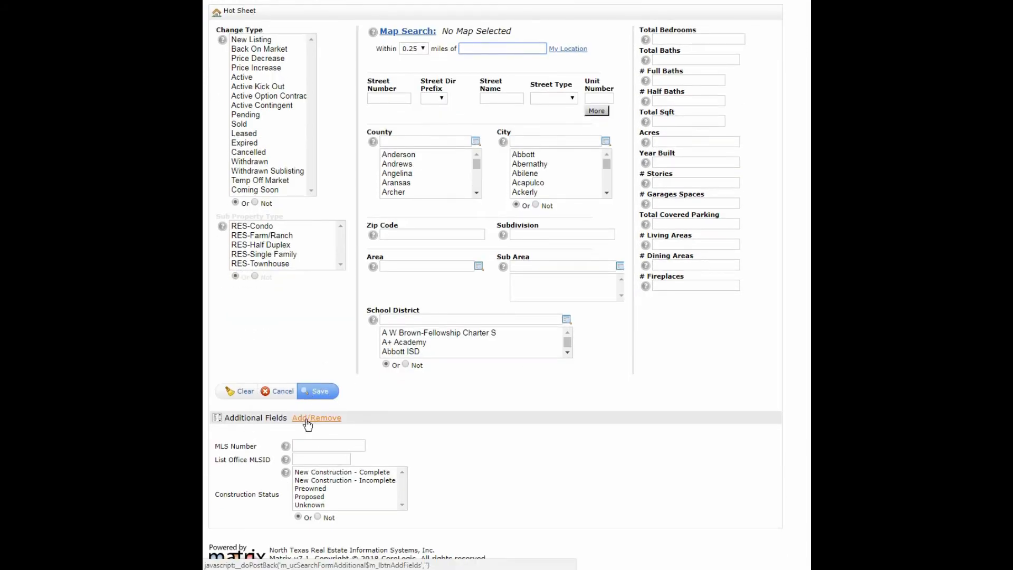
scroll(308, 422, "up", 1)
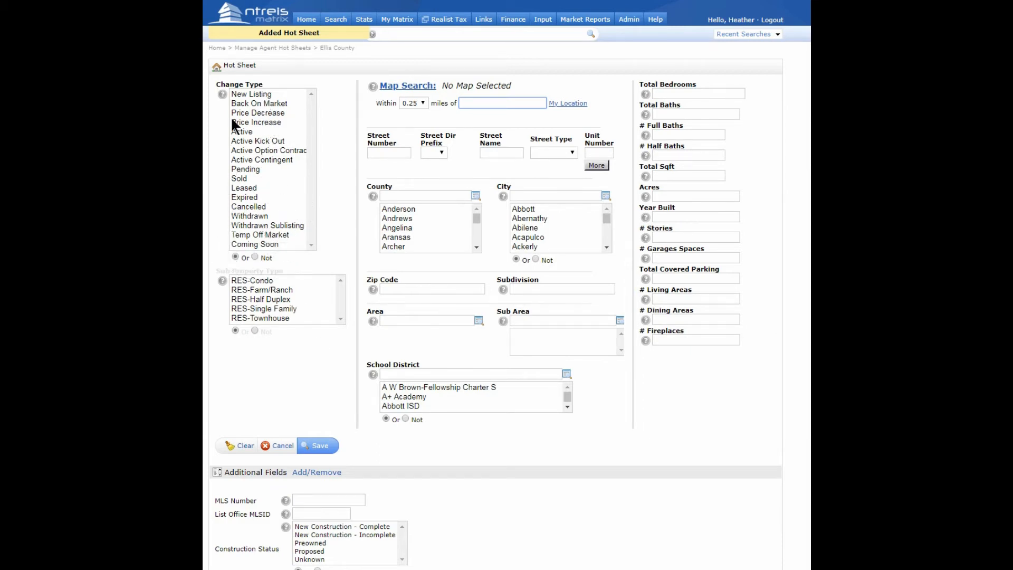
left_click(251, 94)
key("ctrl+a")
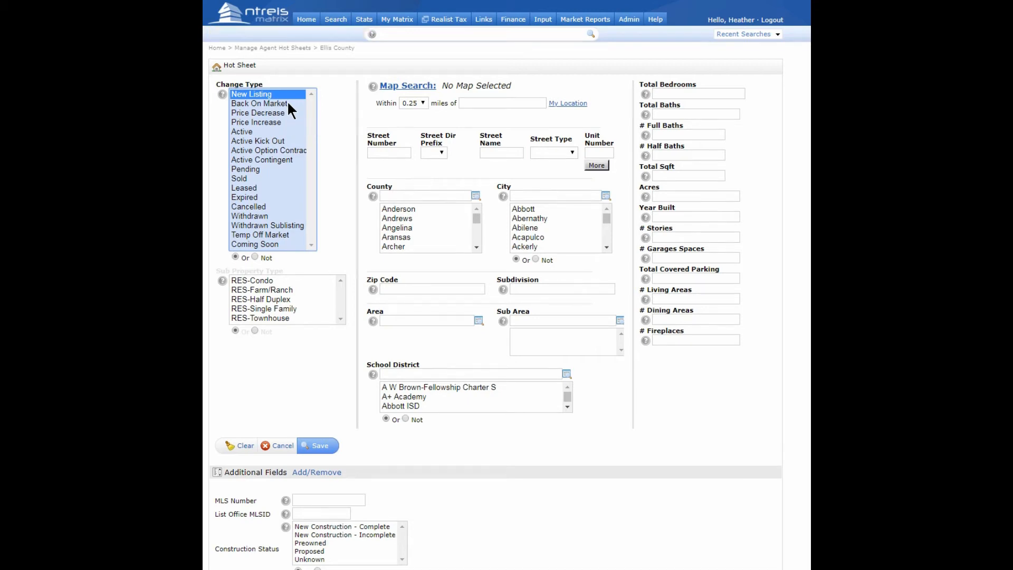
left_click(287, 103, "ctrl")
left_click(282, 112, "ctrl")
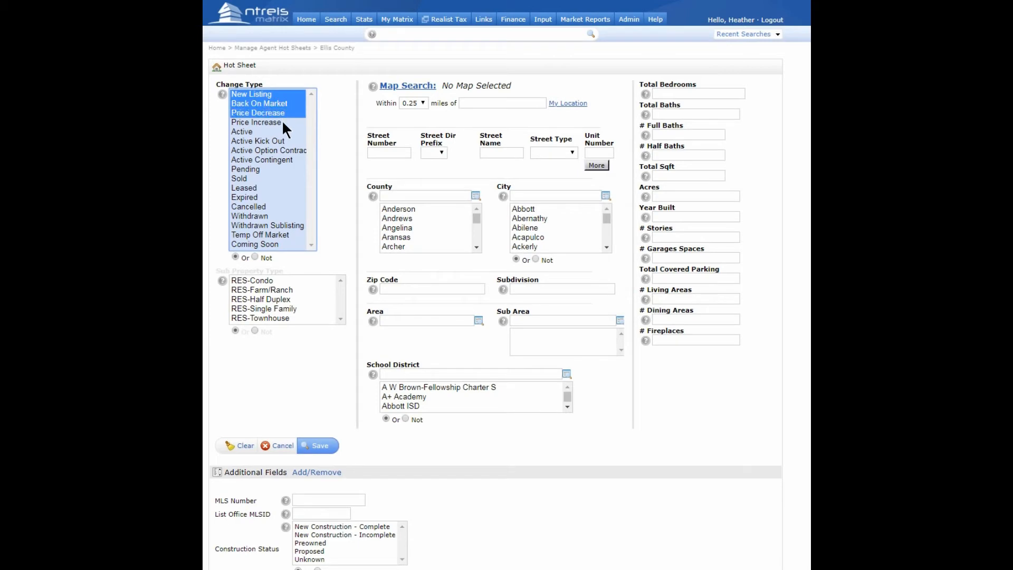
left_click(282, 122, "ctrl")
left_click(276, 132, "ctrl")
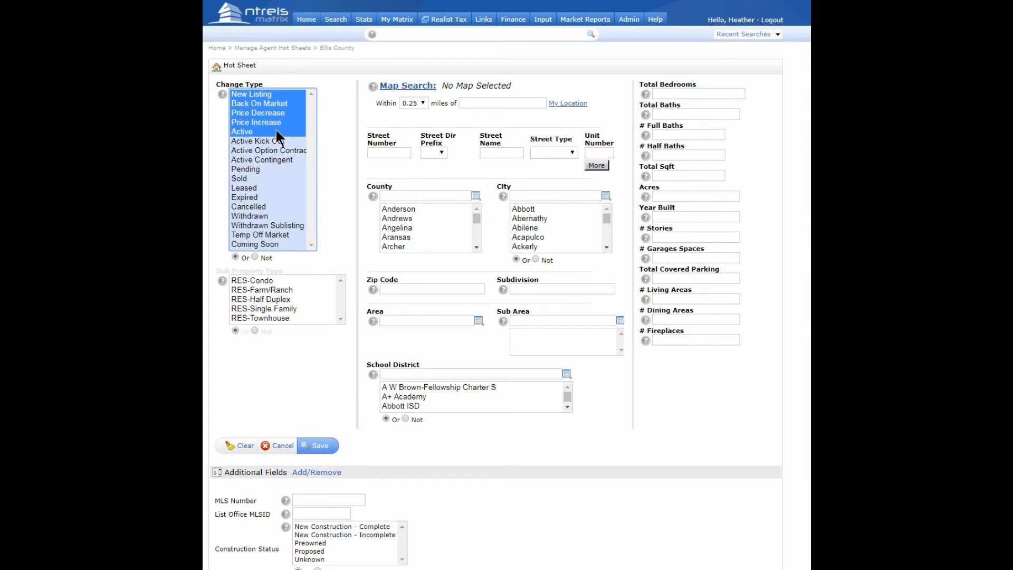
left_click(284, 244, "ctrl")
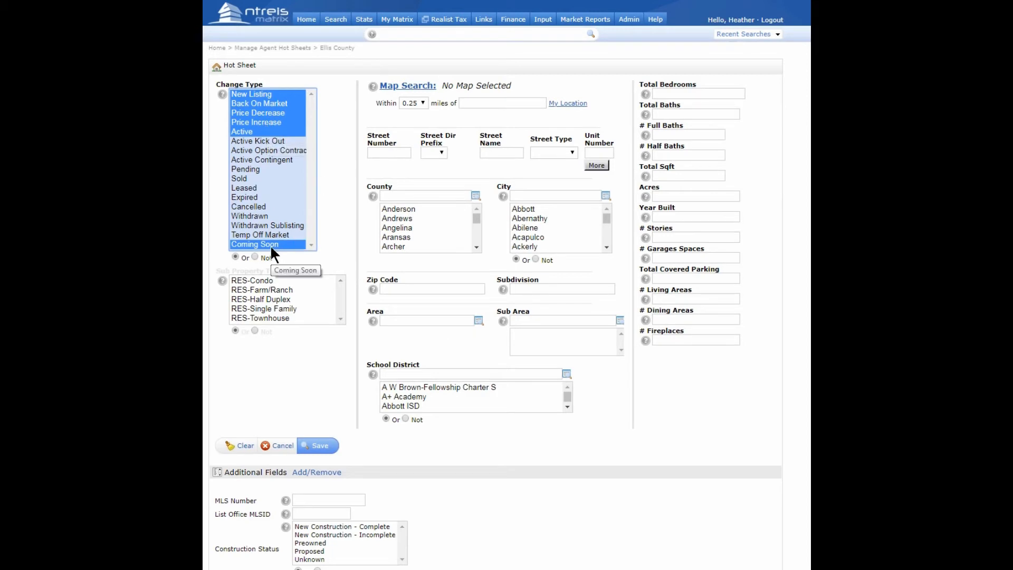
Step: Restrict the hot sheet to Ellis county and save its criteria
left_click(401, 194)
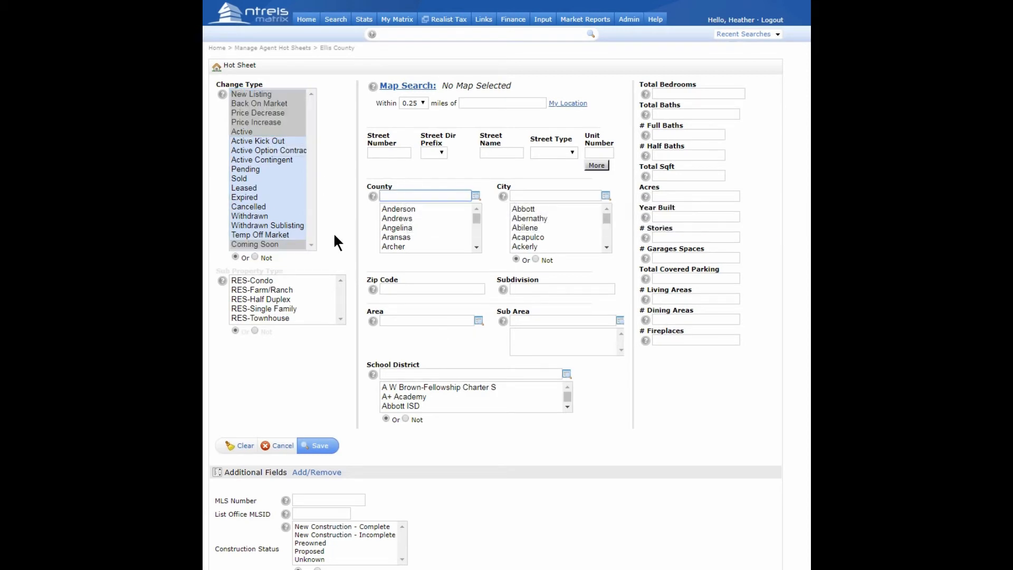
type("ellis")
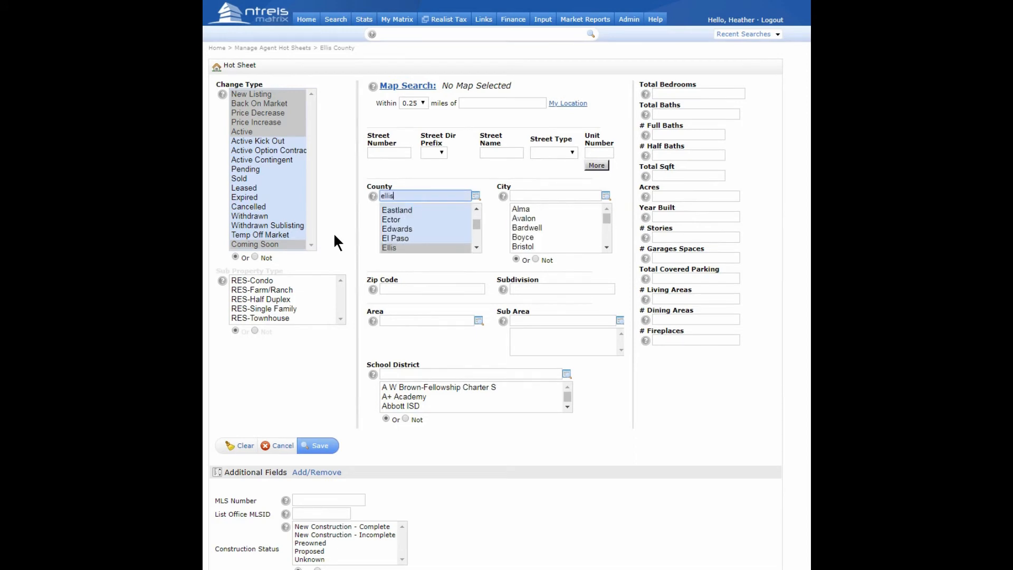
left_click(415, 248)
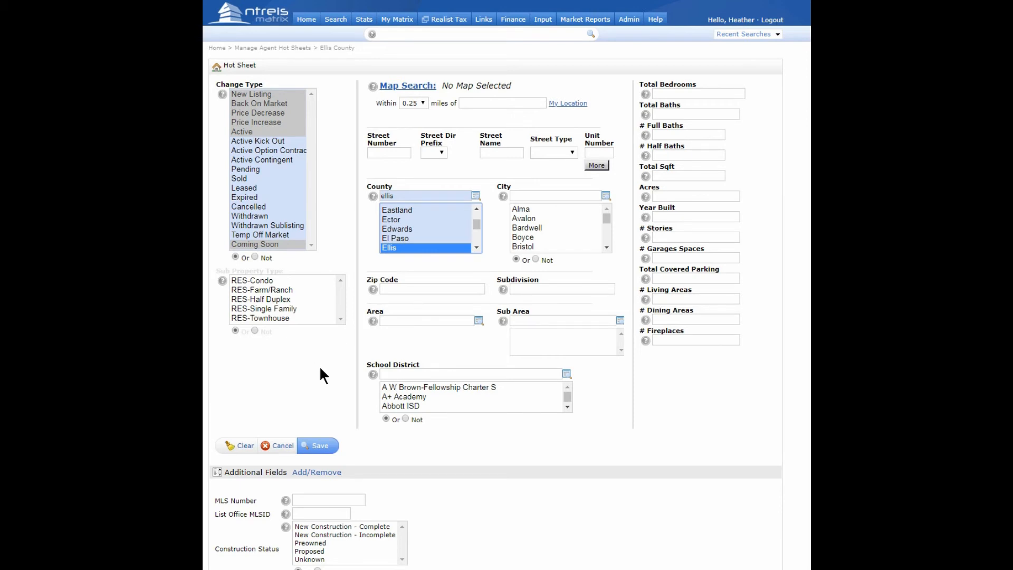
left_click(319, 448)
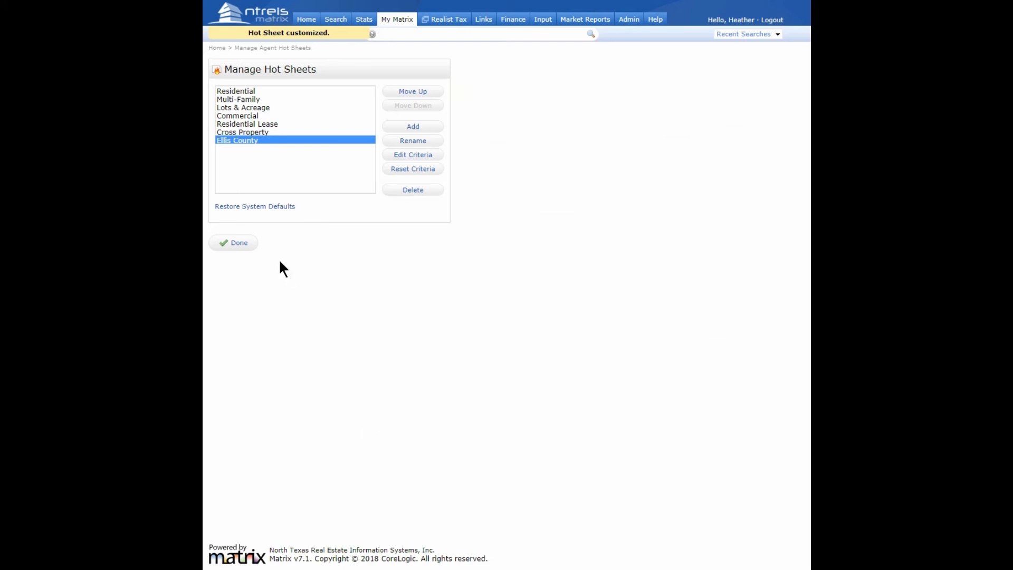
Step: Run the Ellis County hot sheet from the home page with the time range set to 7 Day
left_click(307, 21)
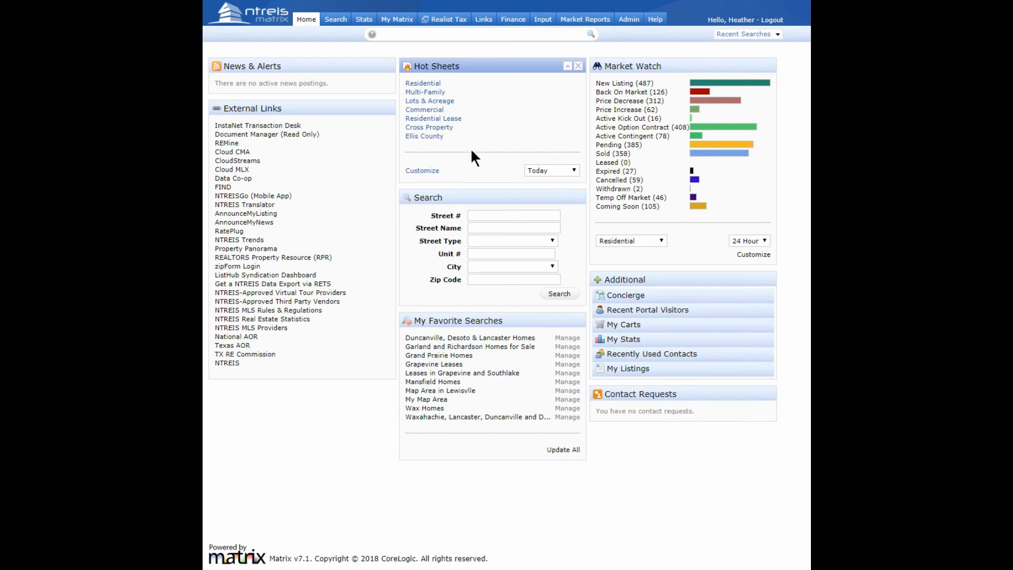
left_click(543, 170)
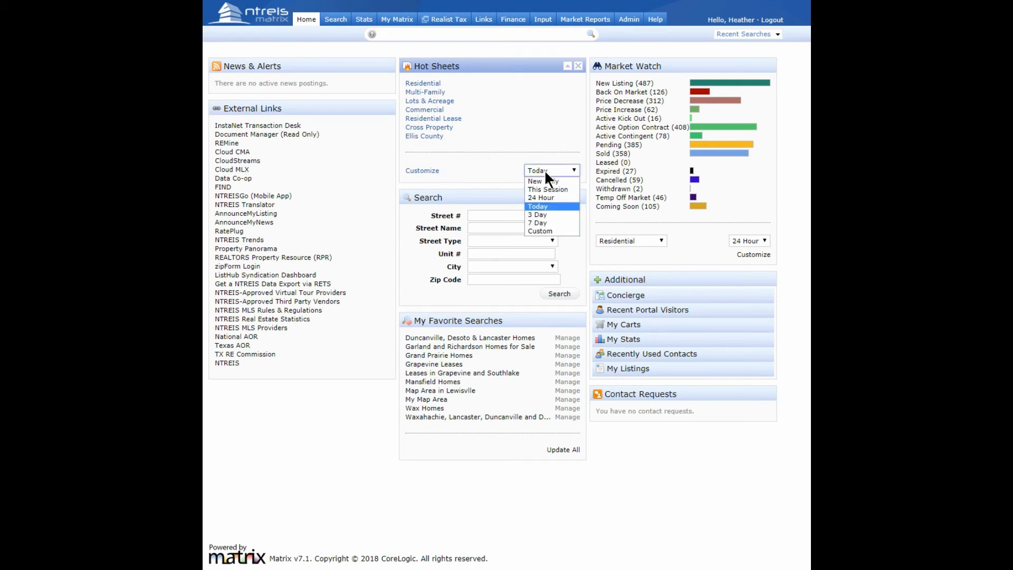
left_click(545, 223)
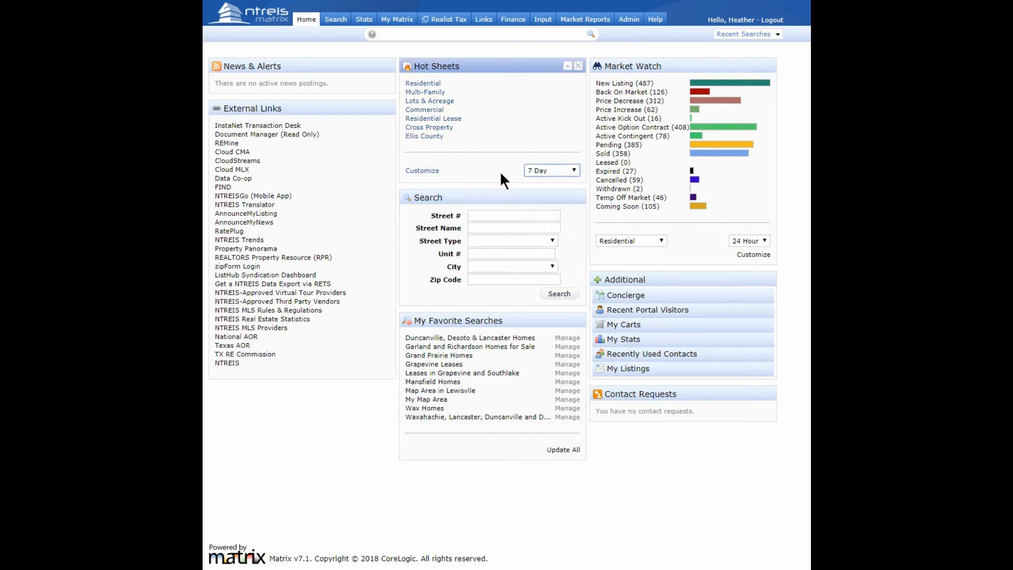
left_click(422, 138)
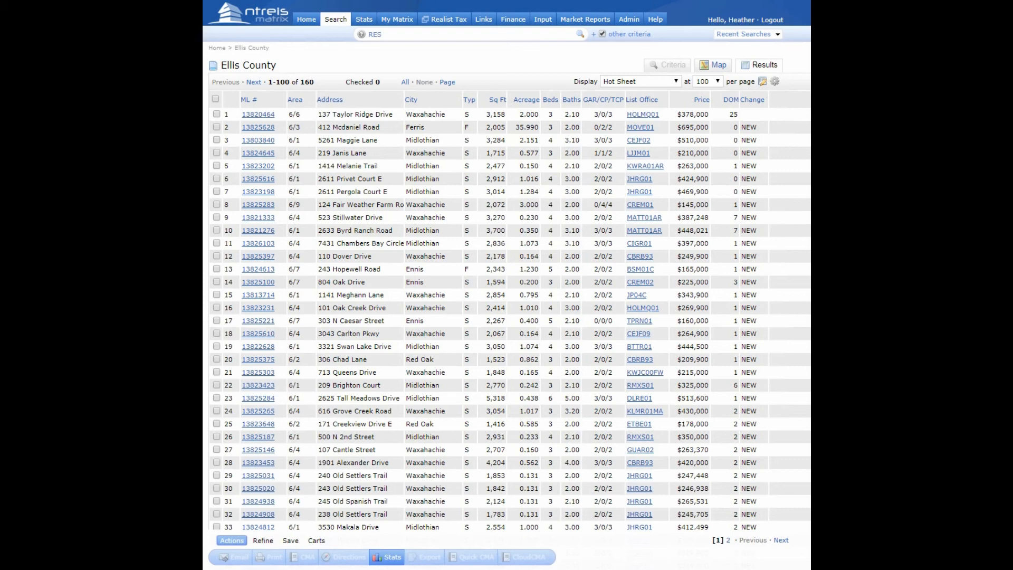
Step: Review the Ellis County hot sheet results through the end of the first page, including the change column and search criteria summary
scroll(507, 316, "down", 1)
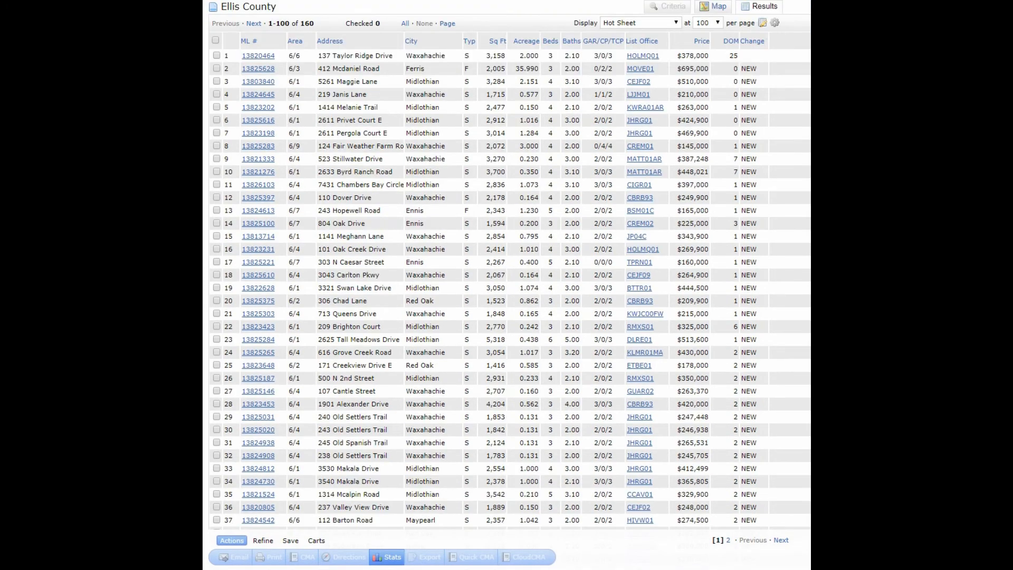
scroll(762, 325, "down", 7)
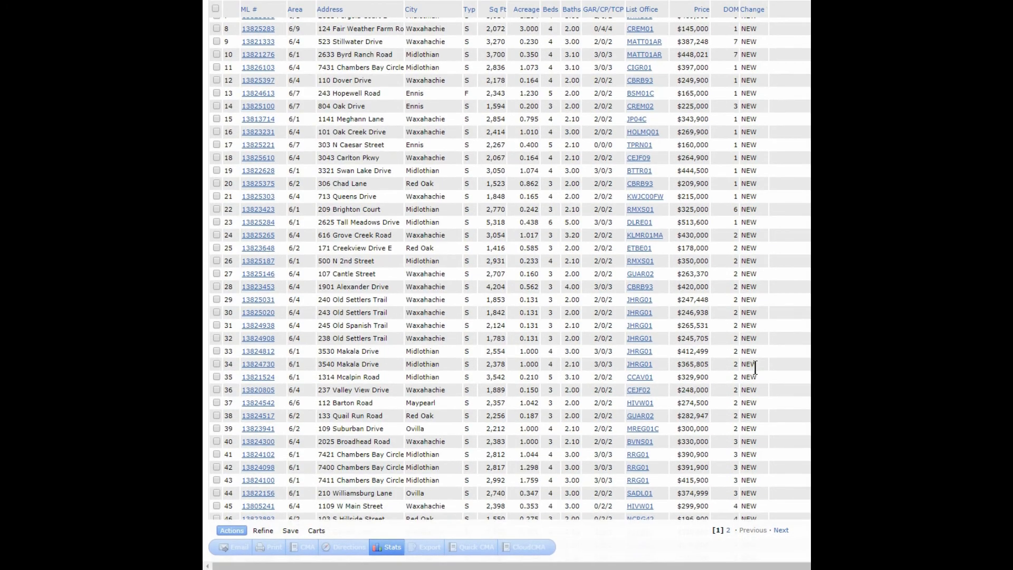
scroll(754, 365, "down", 6)
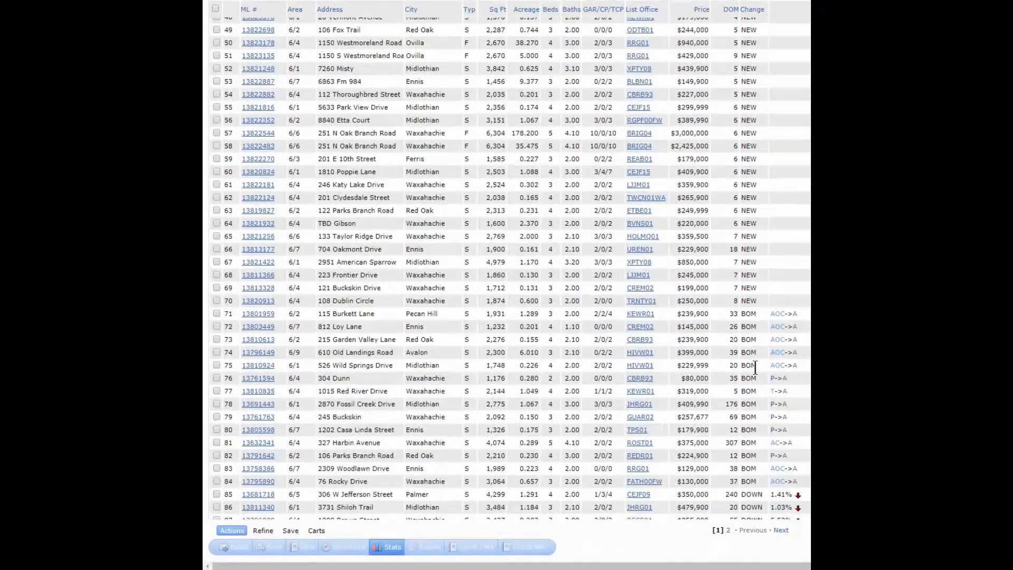
scroll(750, 359, "down", 3)
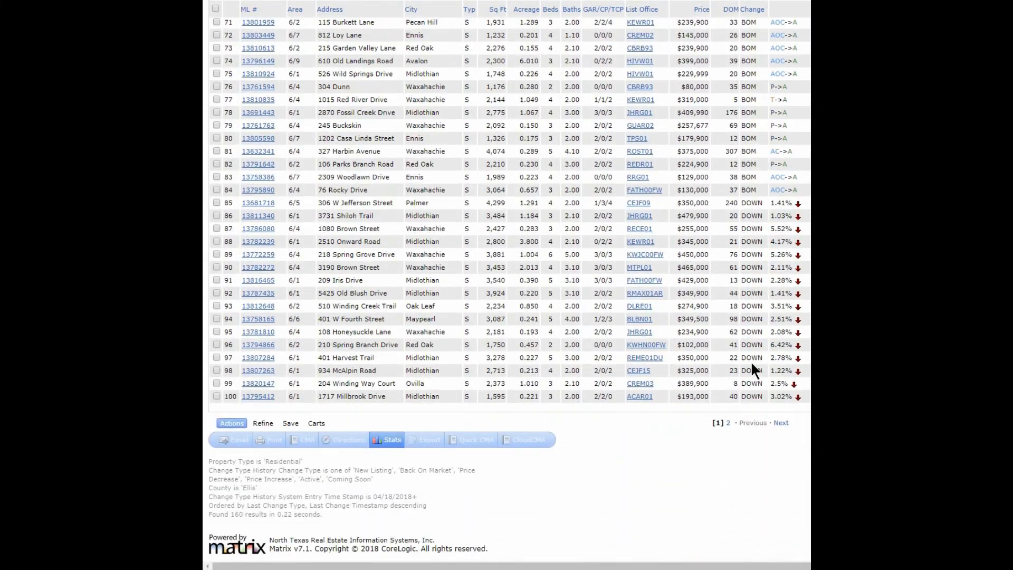
scroll(752, 363, "up", 9)
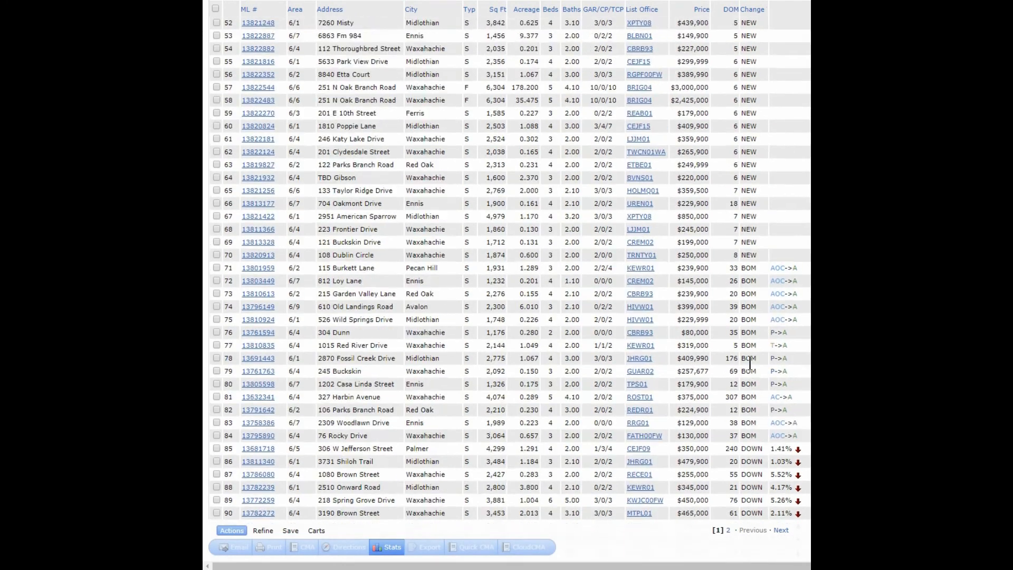
scroll(749, 361, "up", 8)
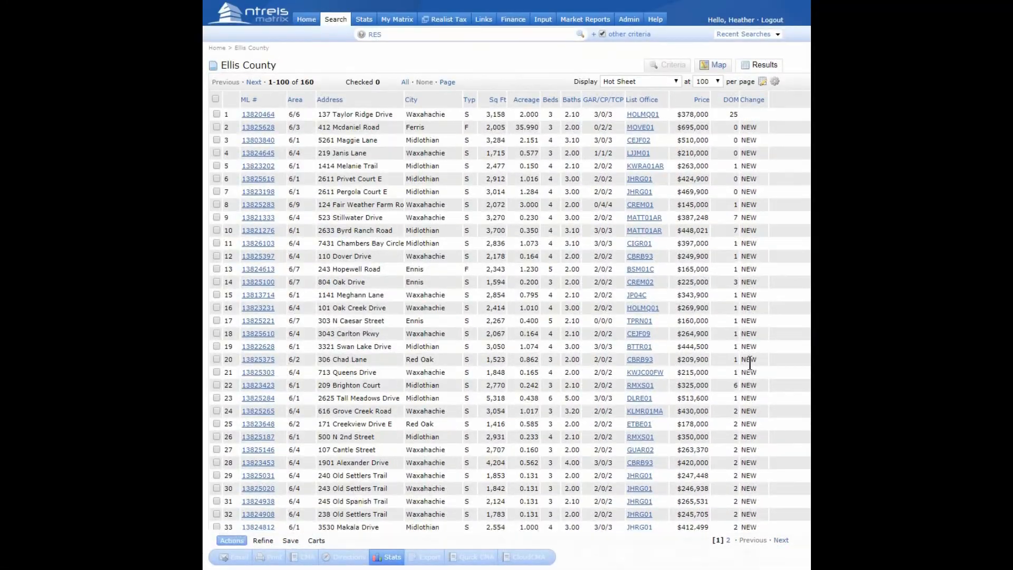
Step: Return to the home page's hot sheet customization and select the Ellis County hot sheet for management
left_click(306, 19)
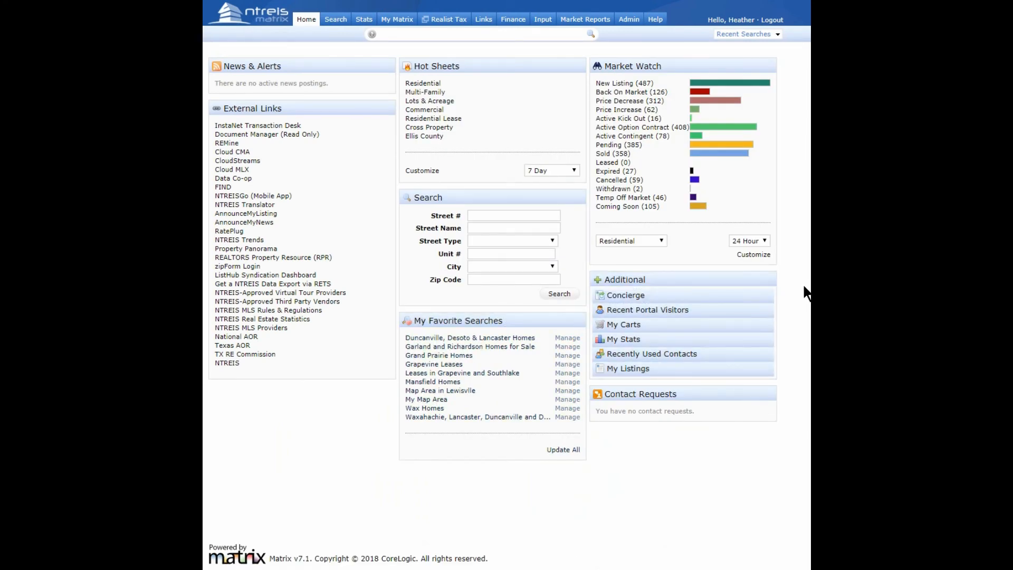
left_click(421, 173)
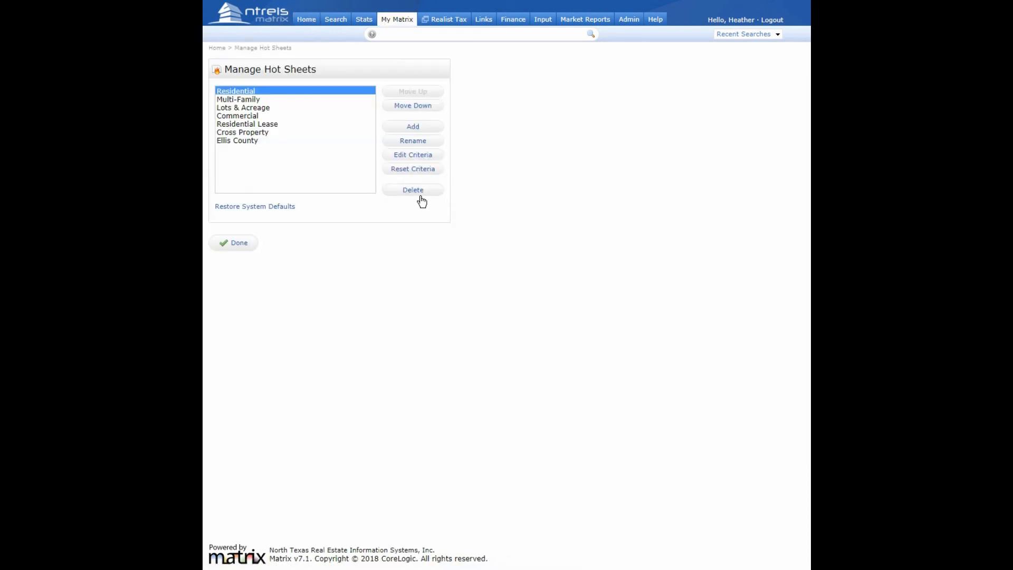
left_click(245, 140)
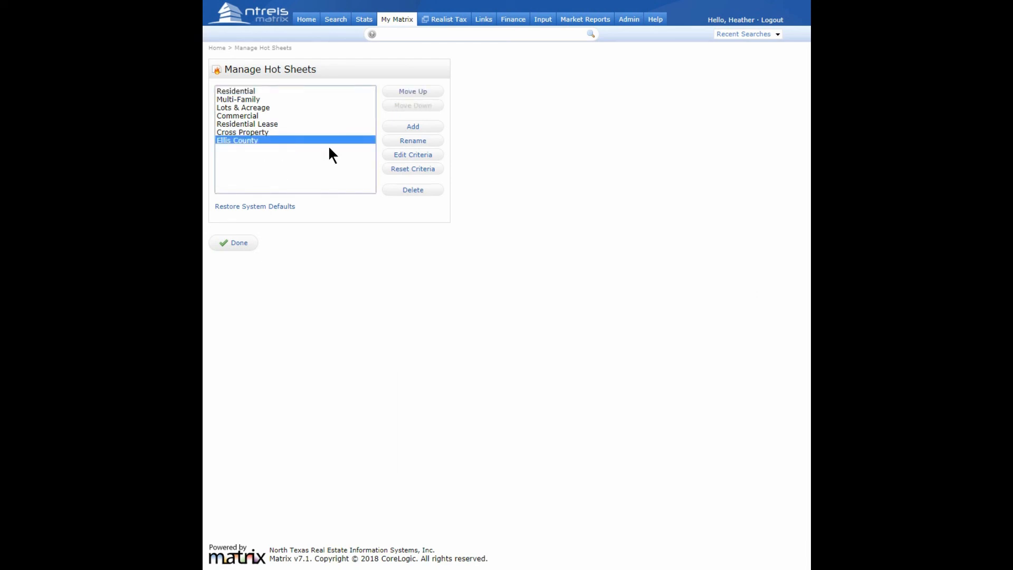